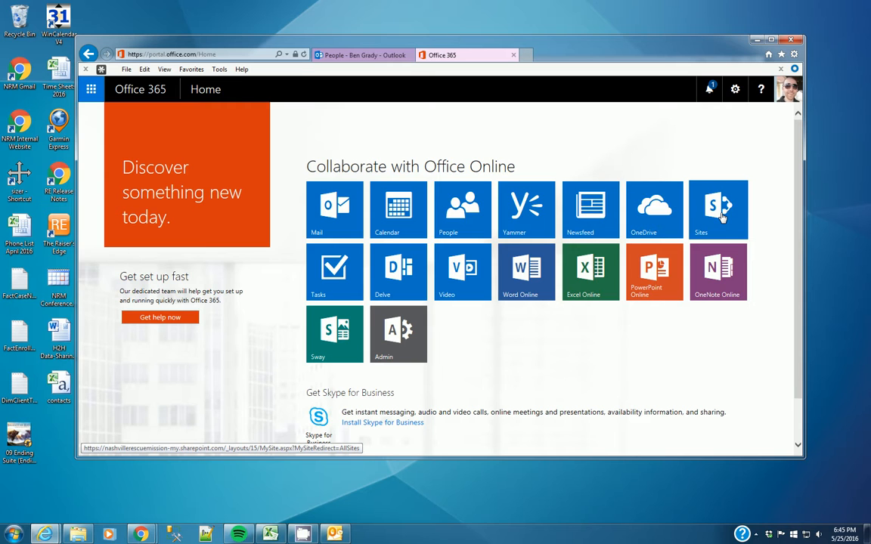
Open the Documents library of the Men's Guest Services department page through the NRM Intranet site.
click(721, 217)
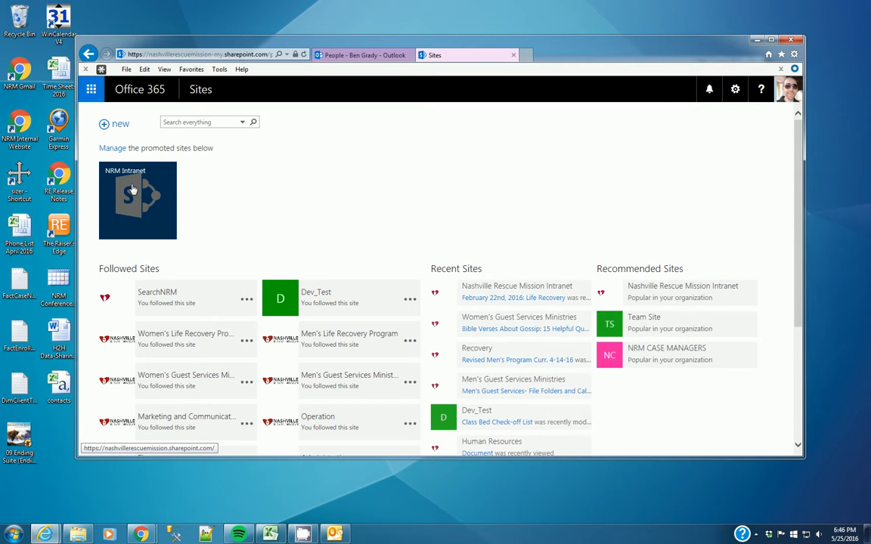
click(132, 189)
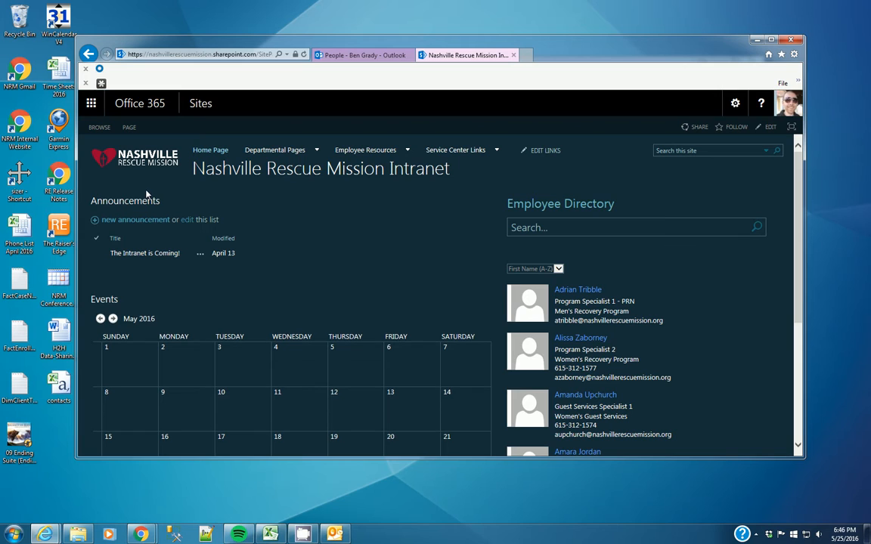
mouse_move(281, 154)
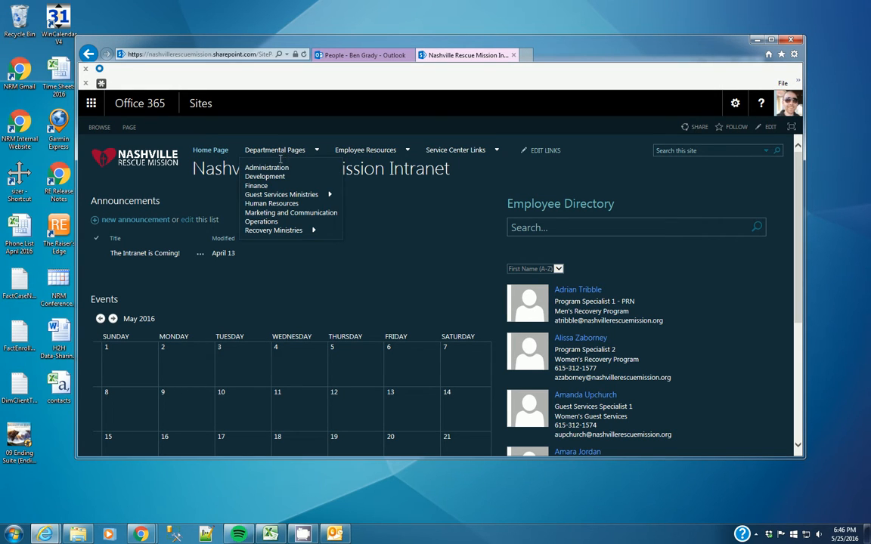
mouse_move(281, 195)
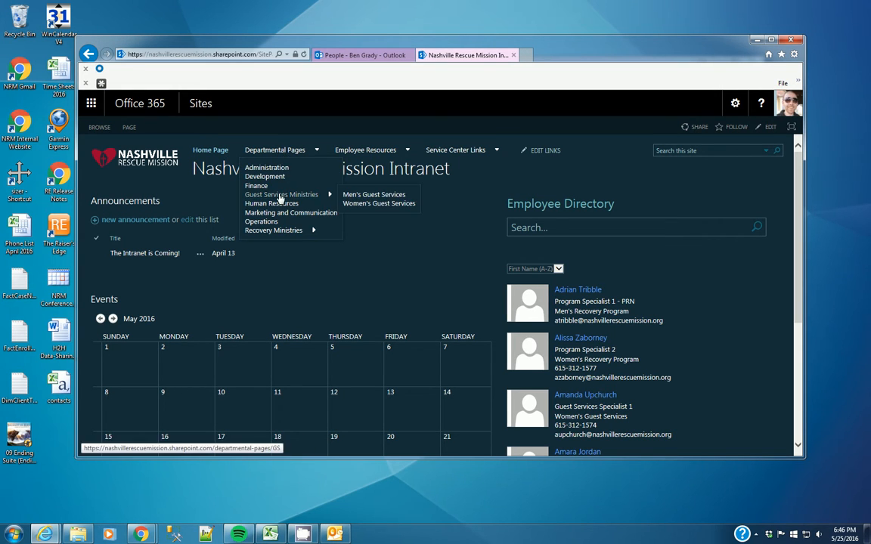
click(356, 198)
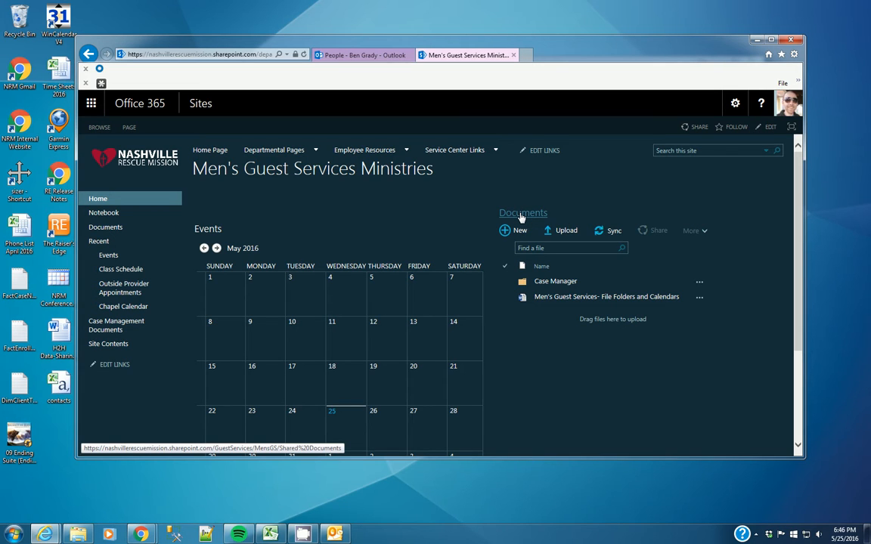
click(520, 214)
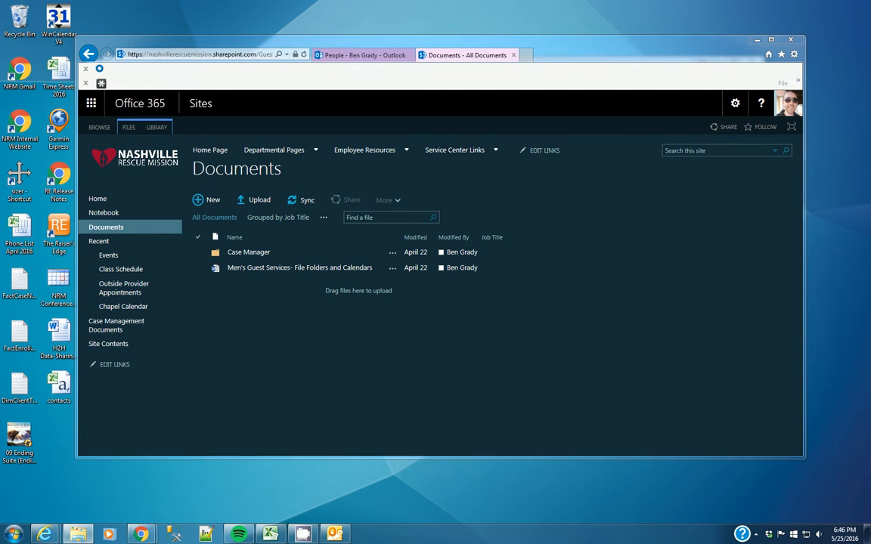
Try to upload the Daily Beds folder from the 2016-5-2 May Reporting folder straight into the Documents library, and dismiss the message.
drag(870, 121, 564, 205)
double_click(472, 320)
click(537, 261)
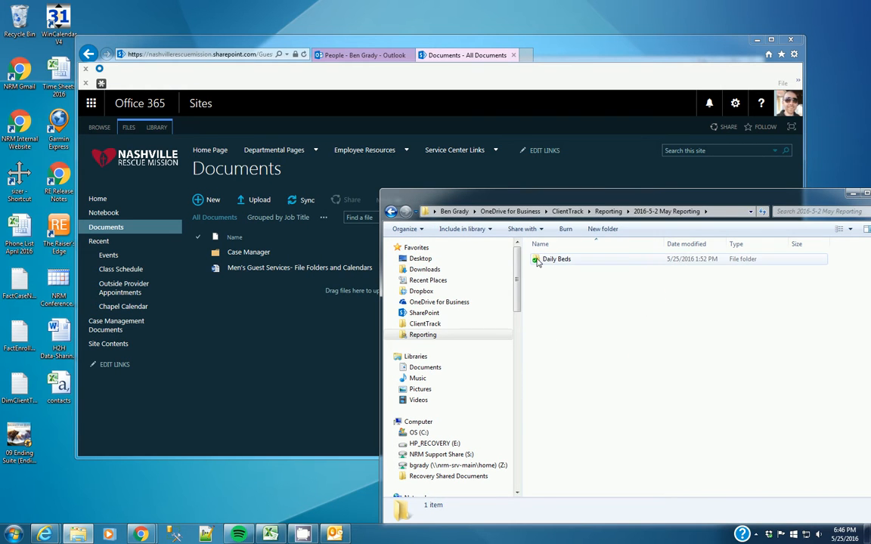
drag(537, 262, 330, 292)
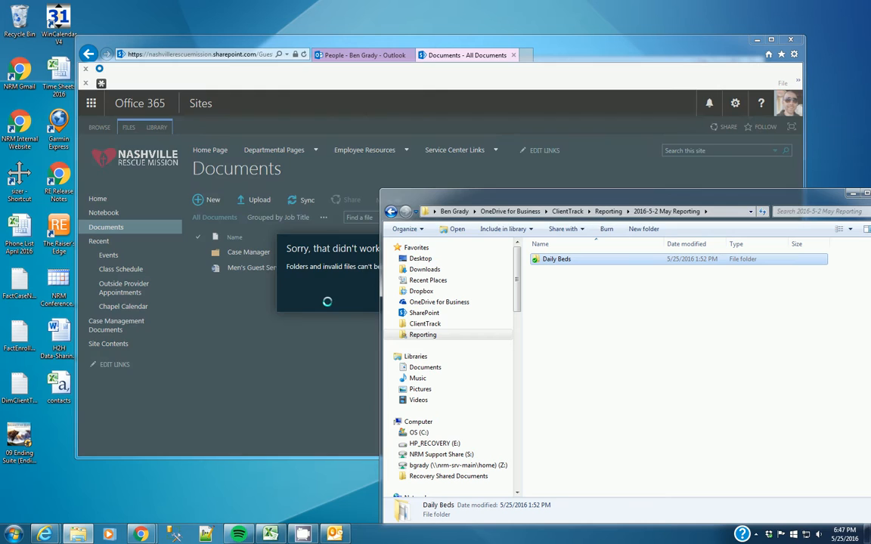
drag(465, 197, 870, 96)
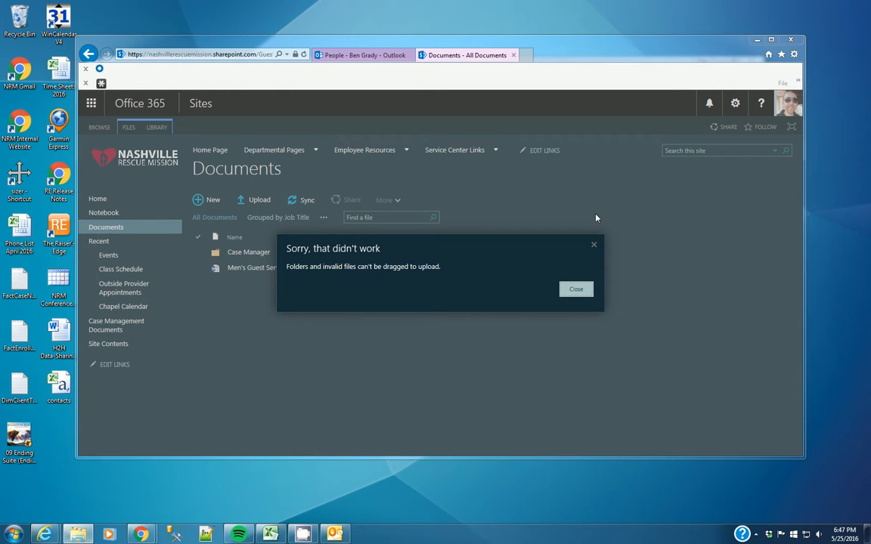
click(575, 291)
Try to select the Daily Beds folder under Reporting as the document to upload to the library, and cancel the upload.
click(249, 202)
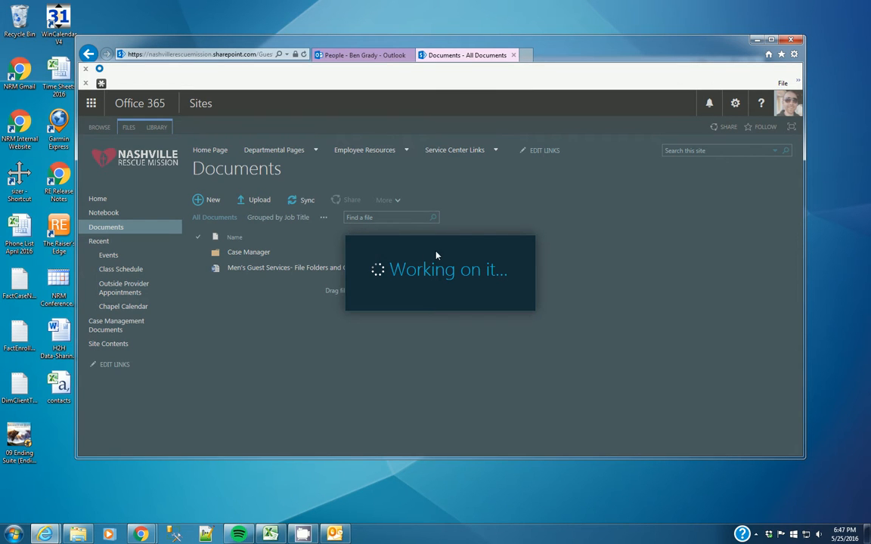
click(568, 204)
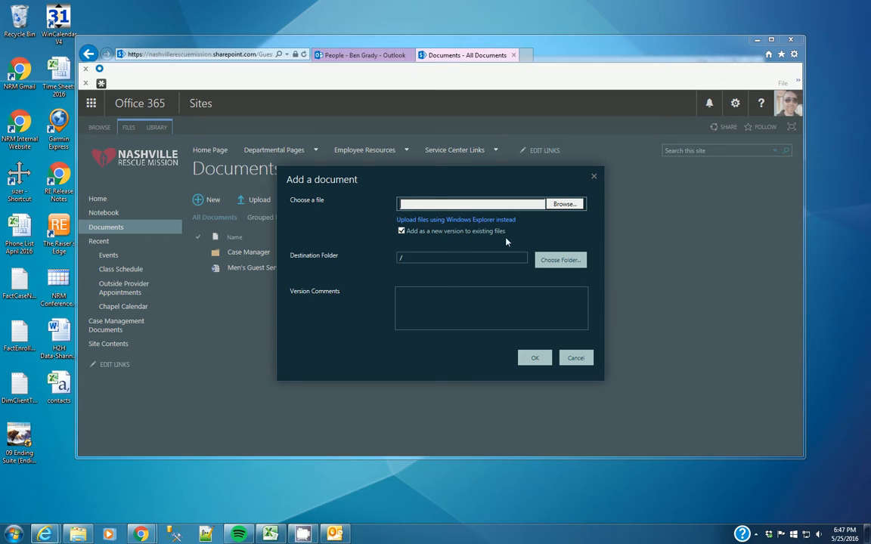
click(117, 182)
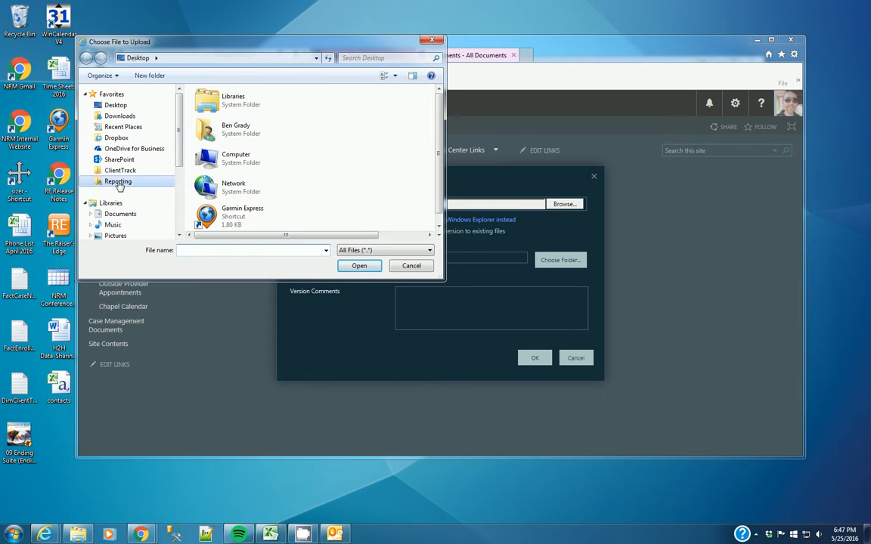
double_click(248, 195)
click(224, 107)
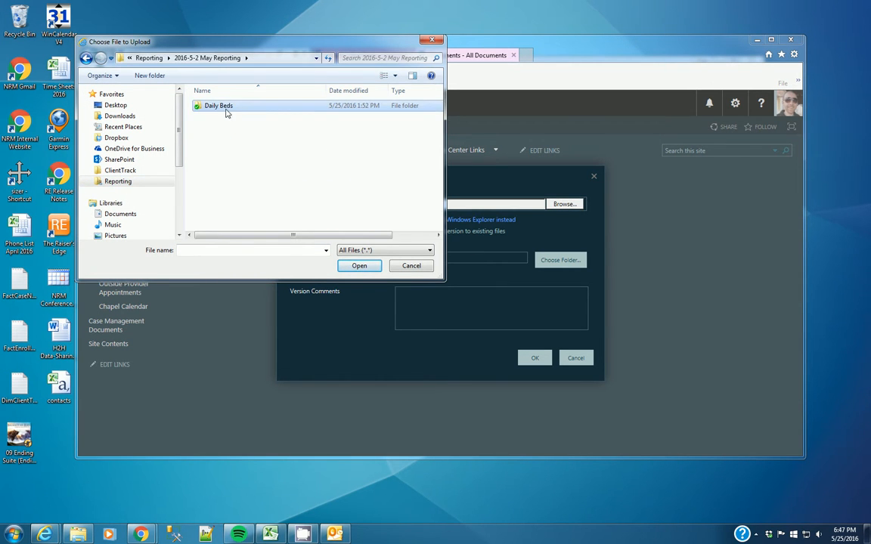
click(359, 266)
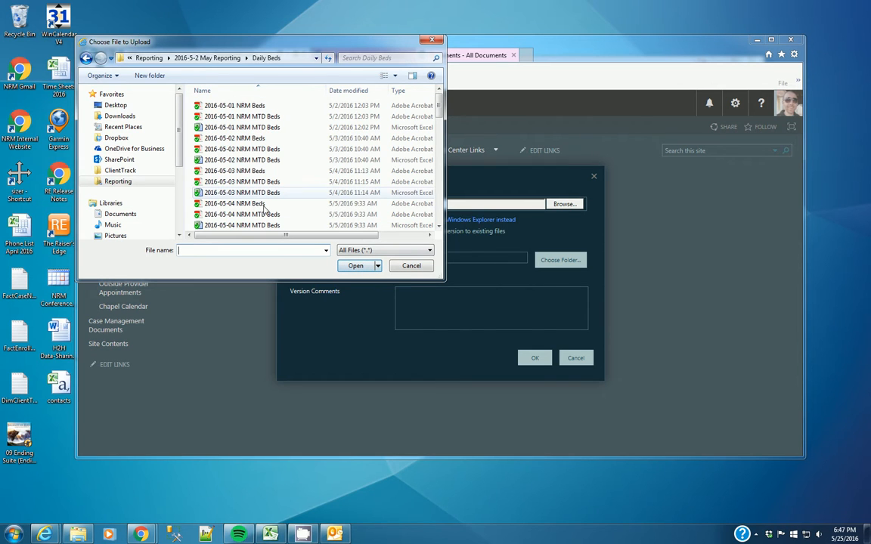
click(410, 271)
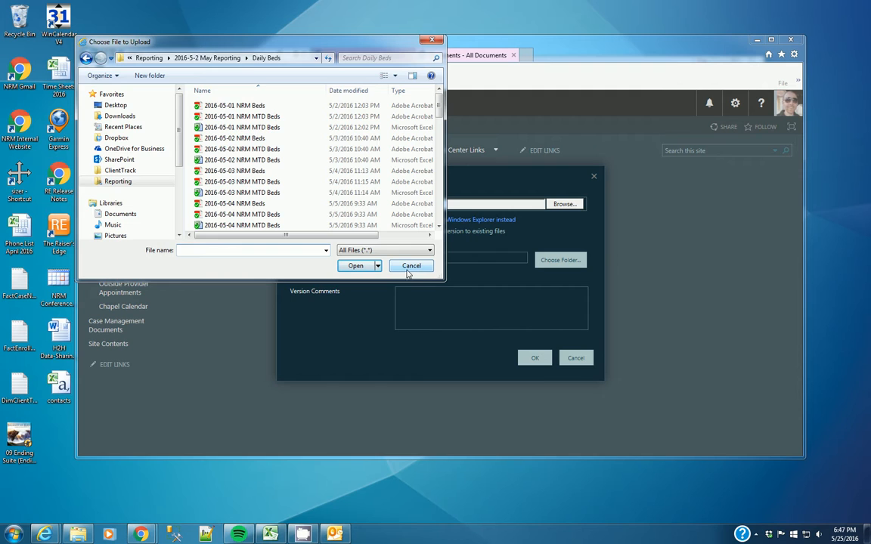
click(409, 269)
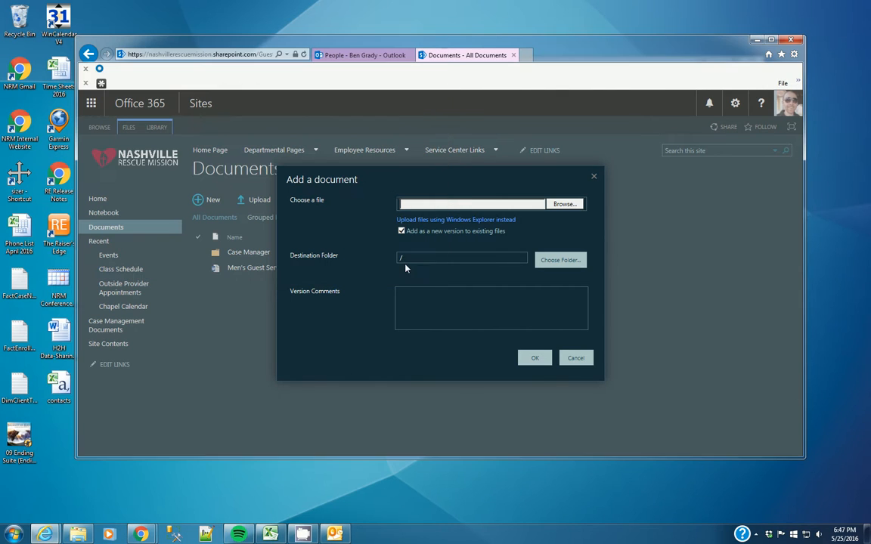
click(576, 358)
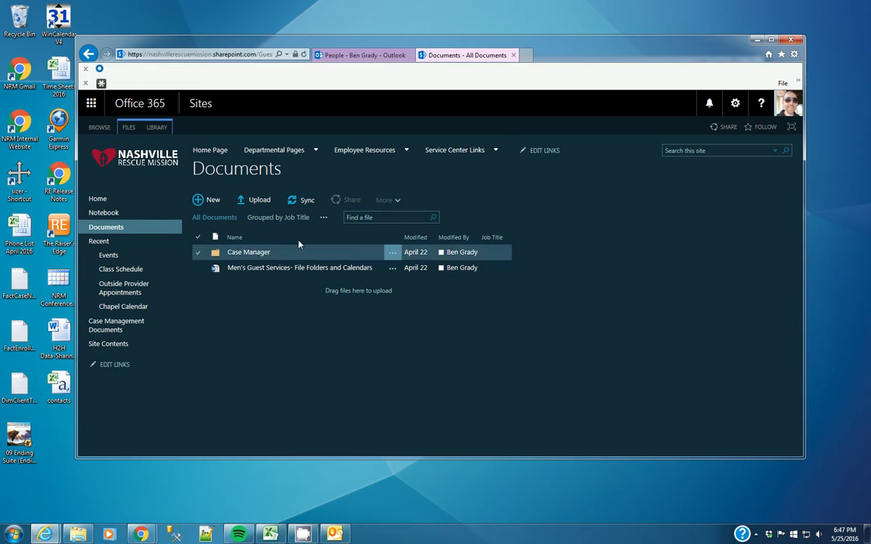
Open the OneDrive for Business app help from the library's sync prompt, examine the installers by language, and check the hidden notification icons.
click(305, 201)
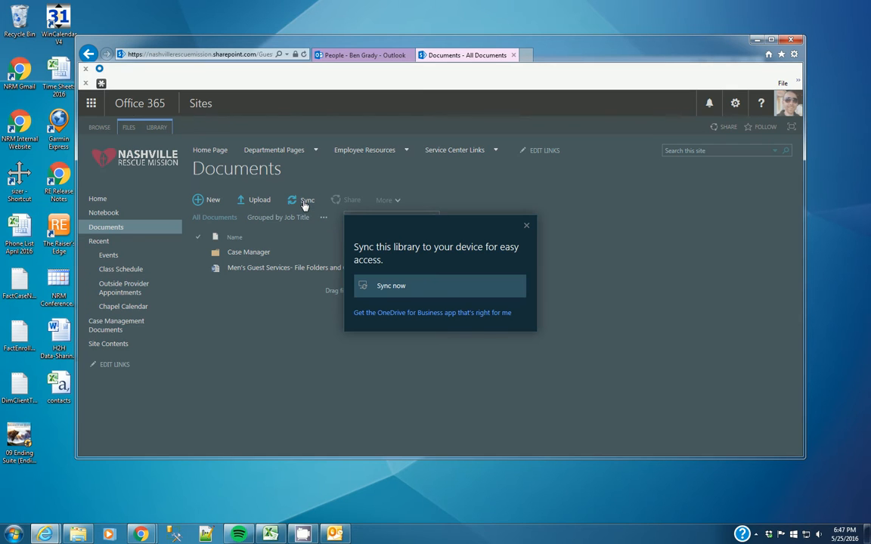
click(380, 313)
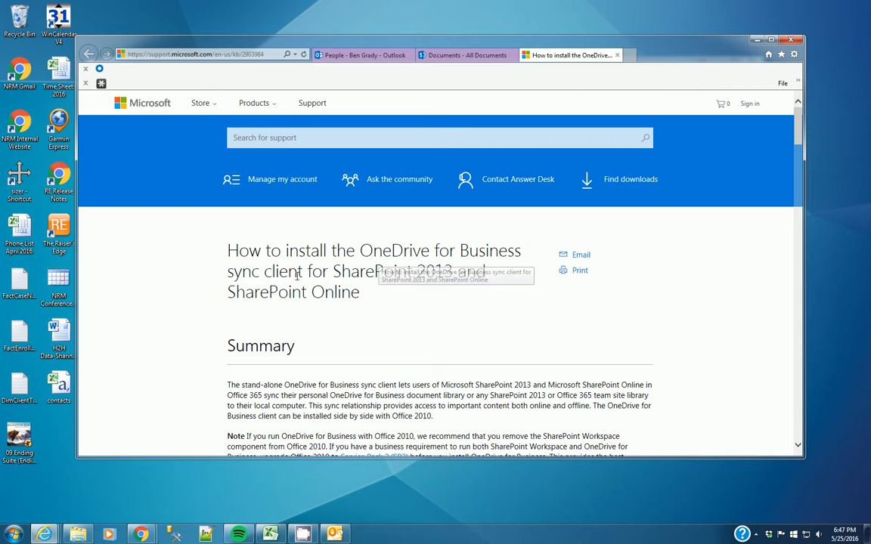
scroll(357, 325, down, 3)
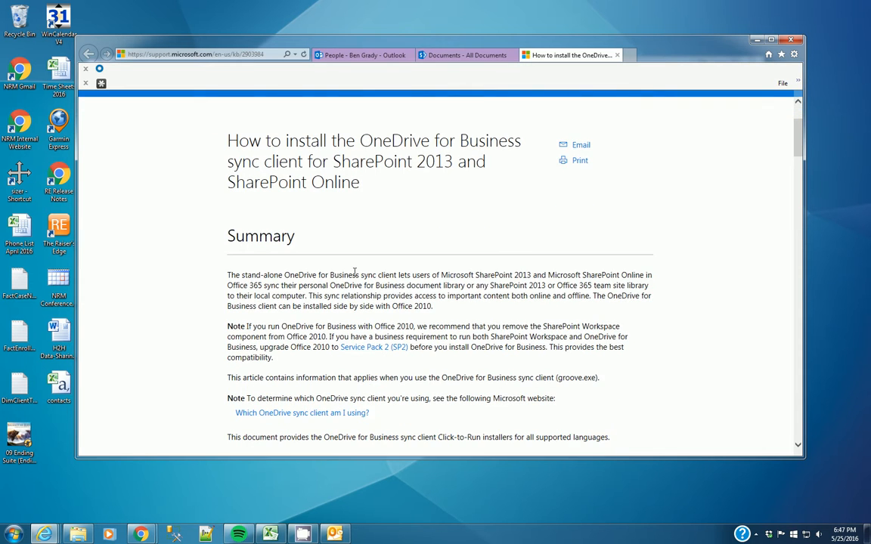
scroll(352, 257, down, 9)
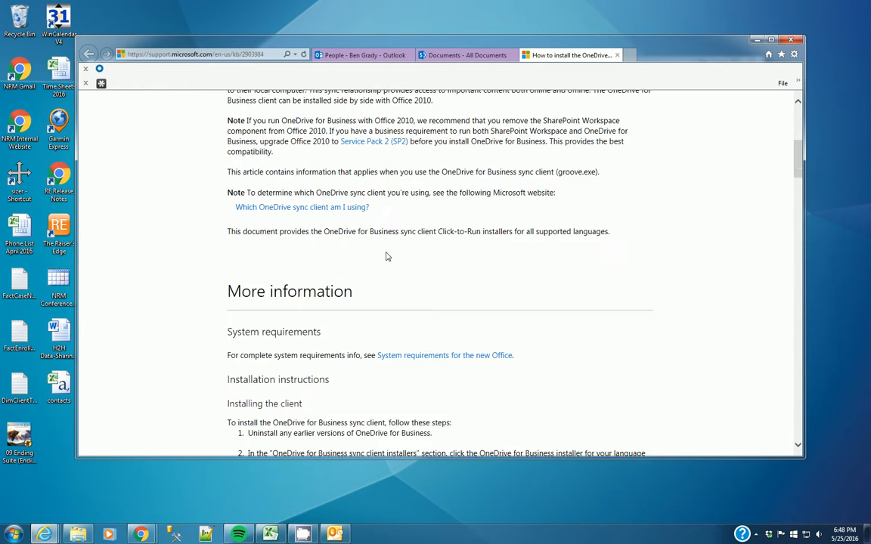
scroll(384, 256, down, 19)
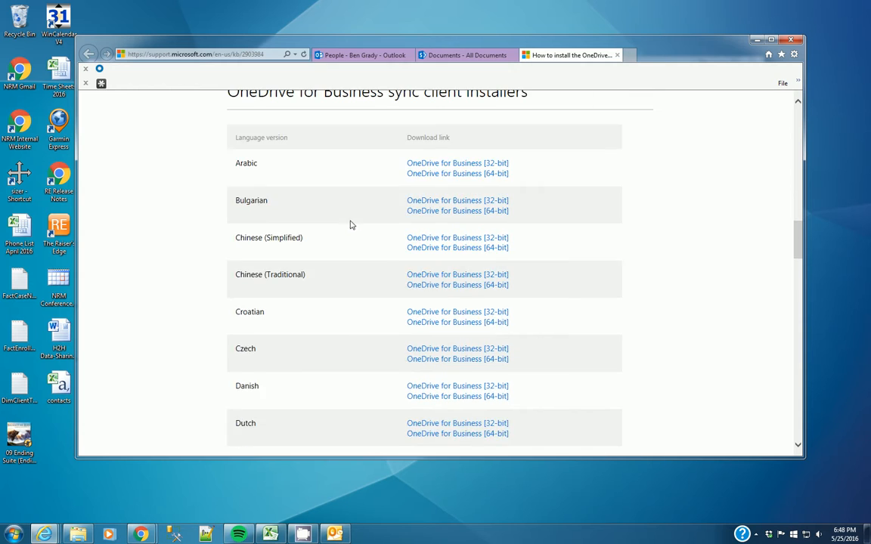
scroll(351, 223, up, 5)
scroll(349, 194, down, 9)
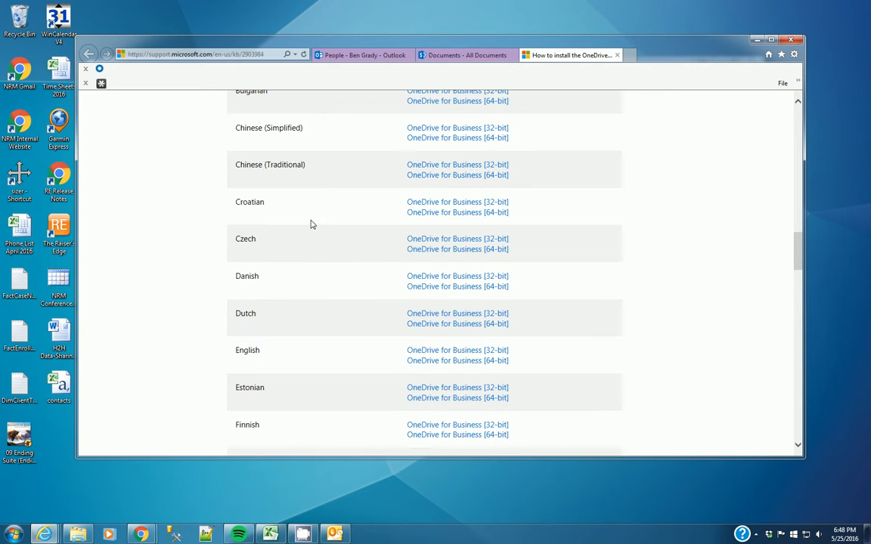
scroll(287, 231, down, 2)
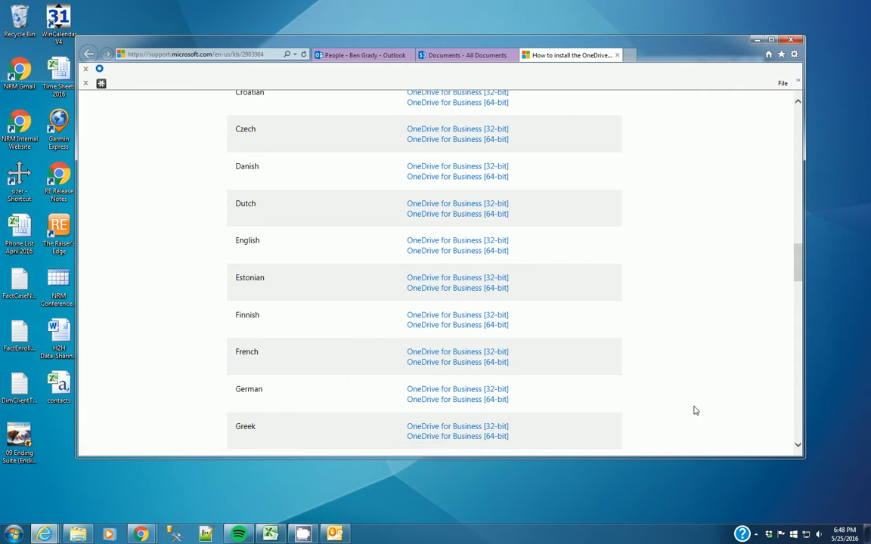
click(755, 536)
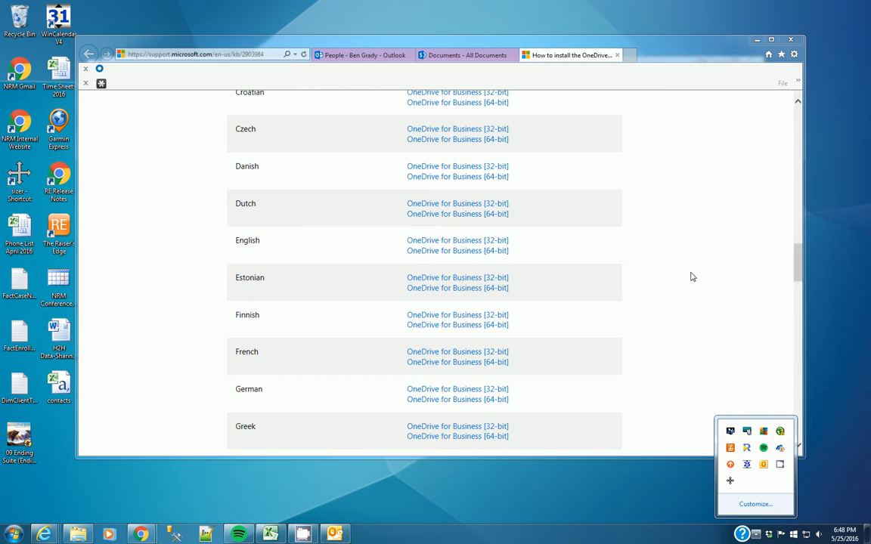
click(642, 257)
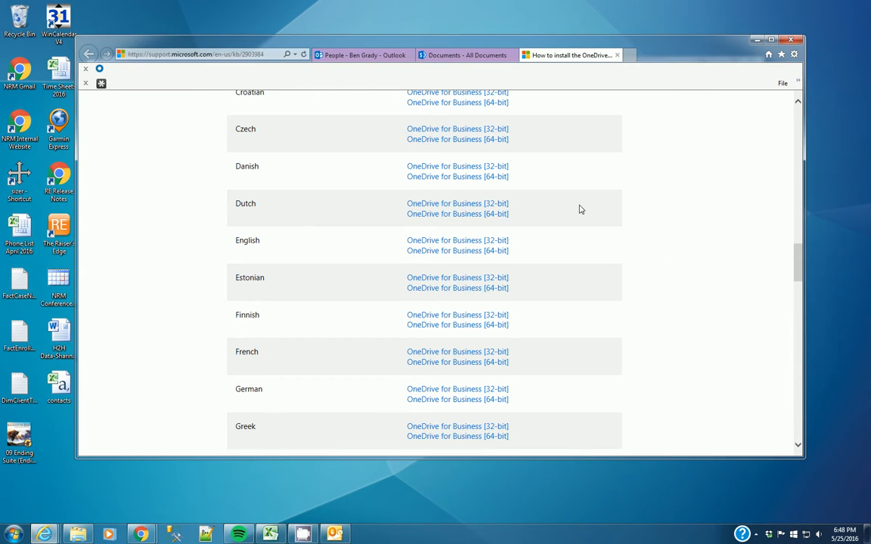
Return to the Documents library, review its sync prompt, and close it without syncing.
click(468, 56)
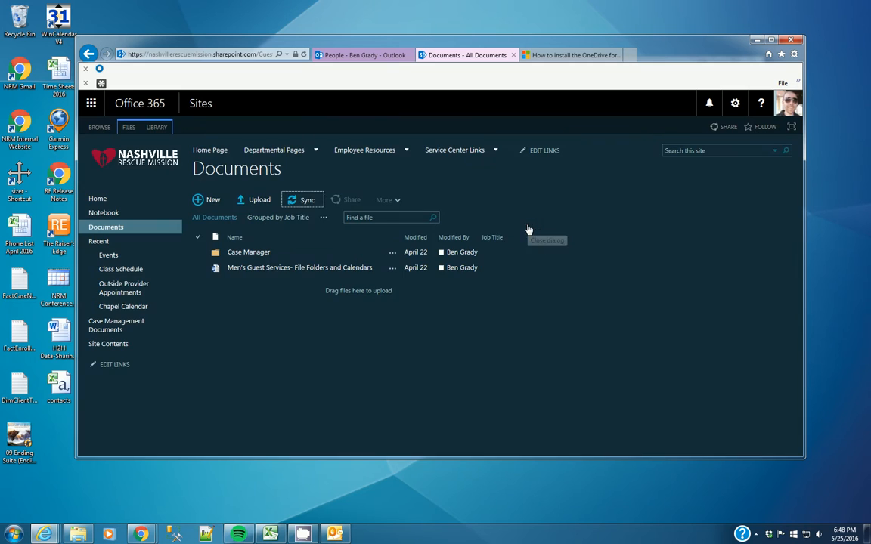
click(528, 228)
click(303, 201)
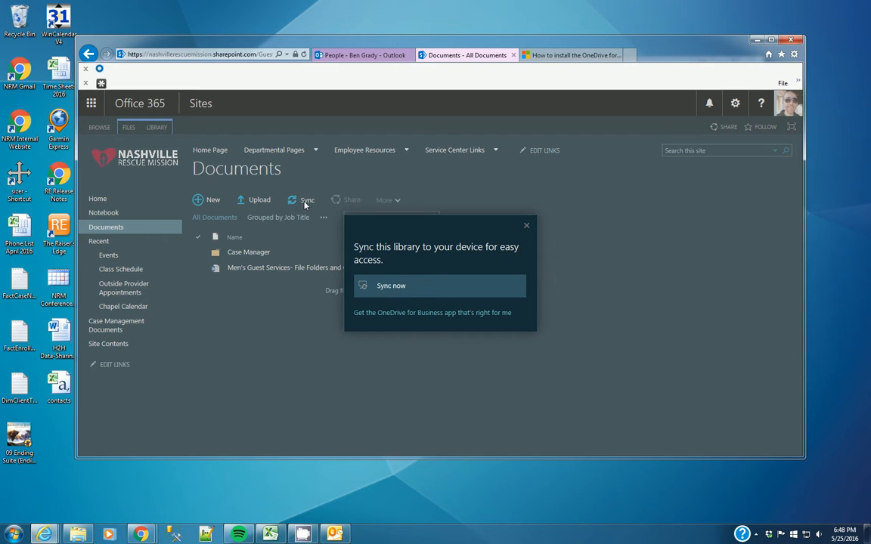
click(527, 226)
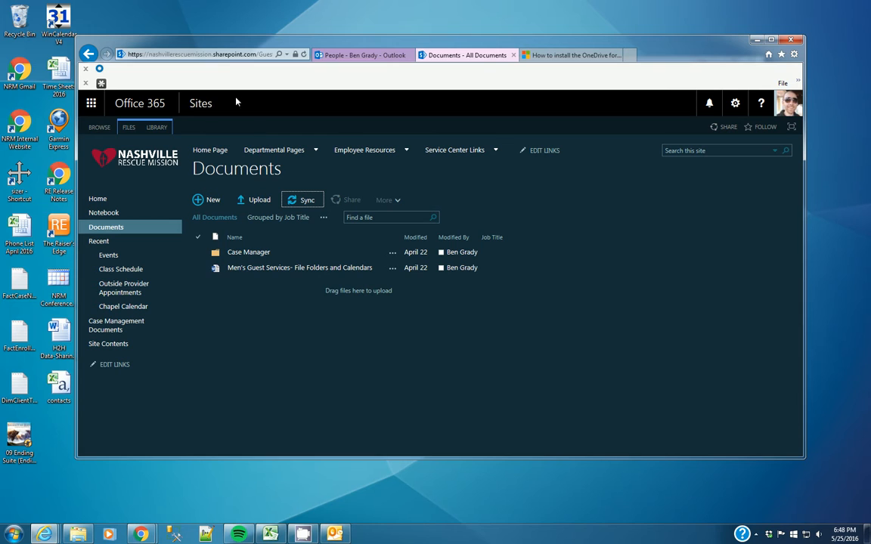
Copy the Documents library's web address and start syncing it as a new library in OneDrive for Business.
click(226, 56)
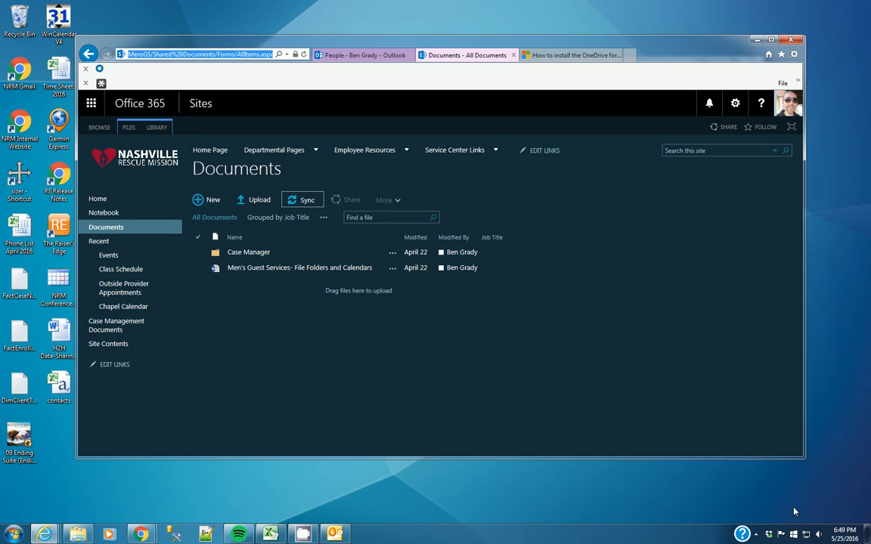
click(757, 534)
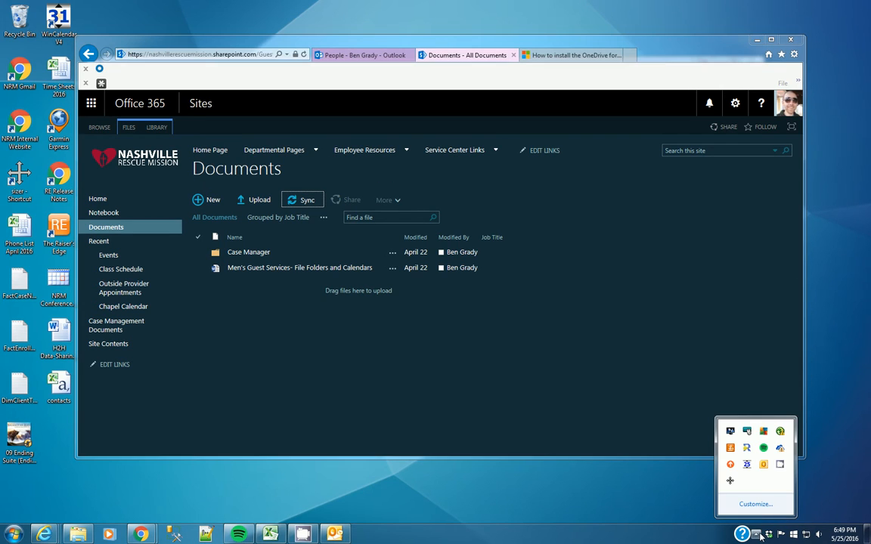
right_click(779, 451)
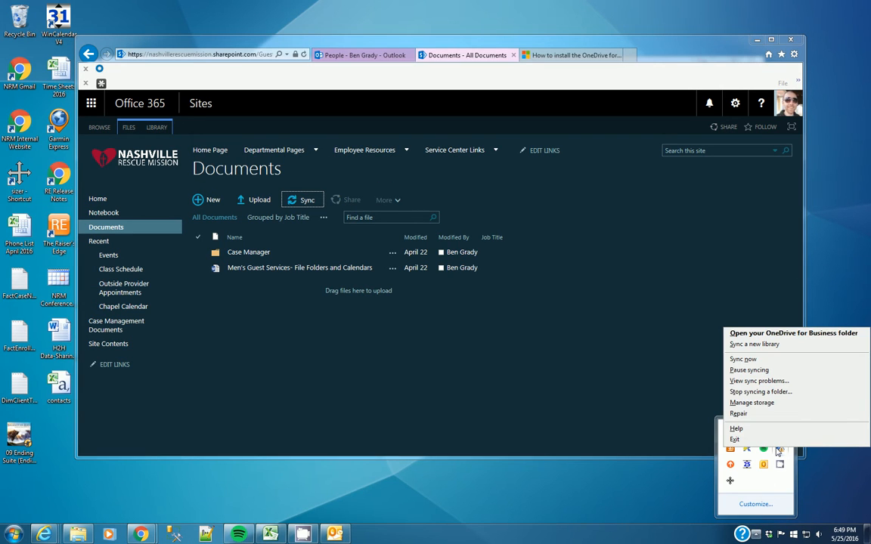
click(754, 344)
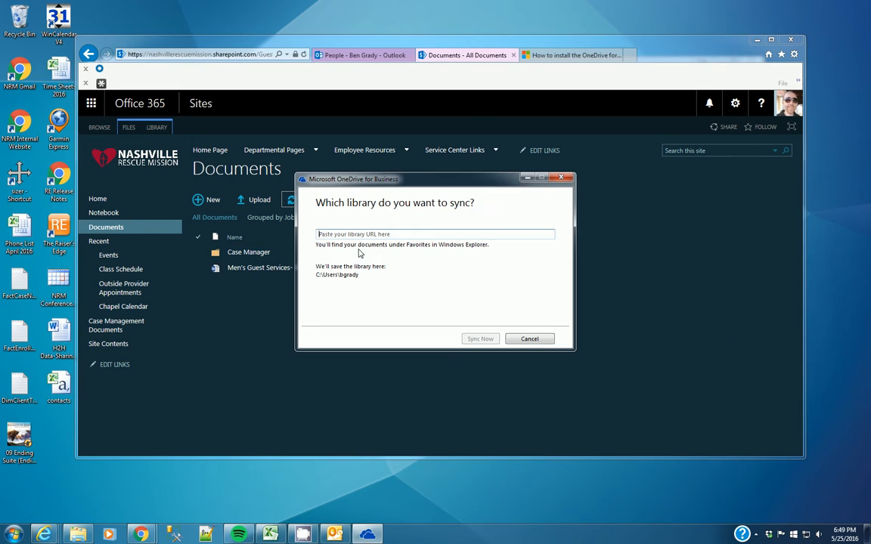
click(357, 233)
text(https://nashvillerescuemission.sharepoint.com/GuestServices/MensGS/Shared%20Documents/Forms/AllItems.aspx)
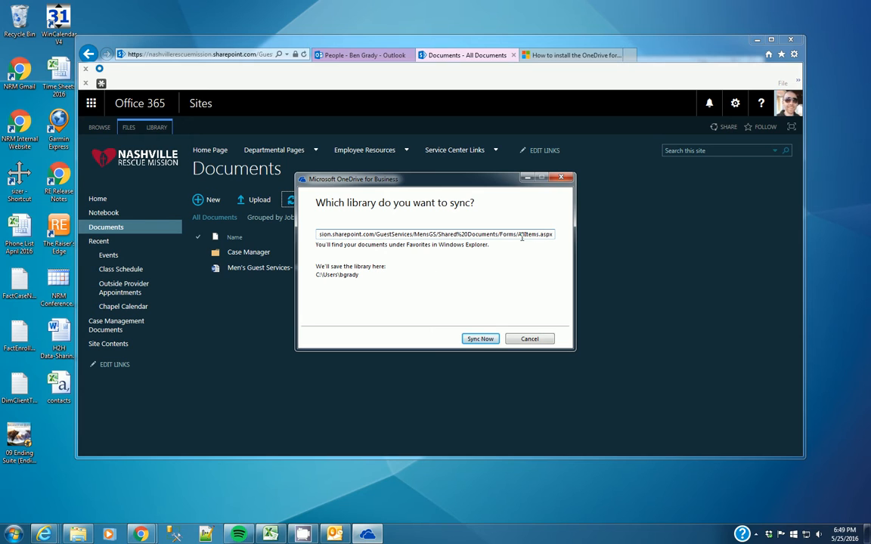
click(479, 339)
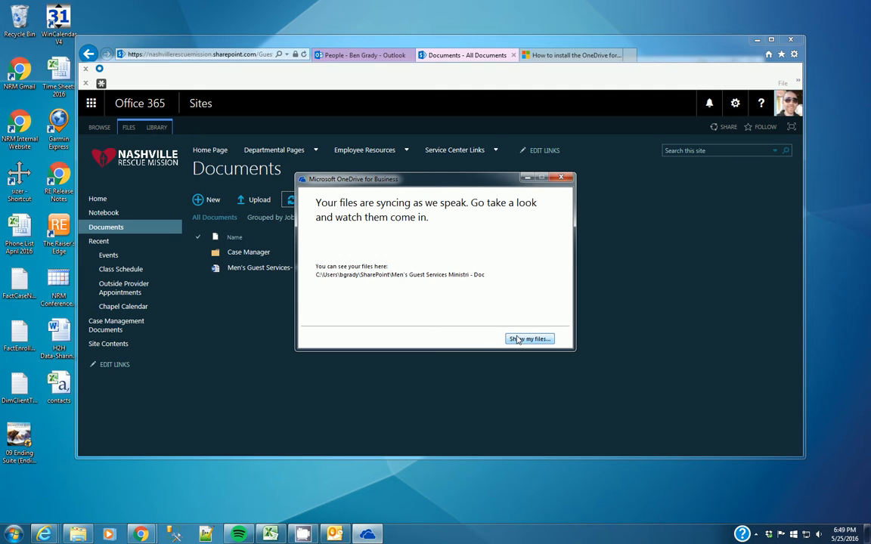
Show the synced files and reopen the Men's Guest Services Ministri - Doc folder from the local SharePoint folder.
click(505, 338)
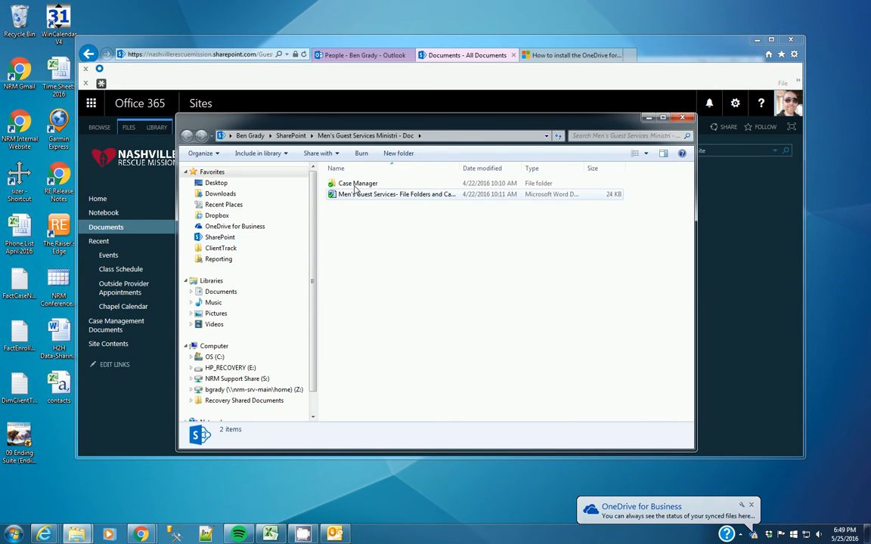
click(208, 237)
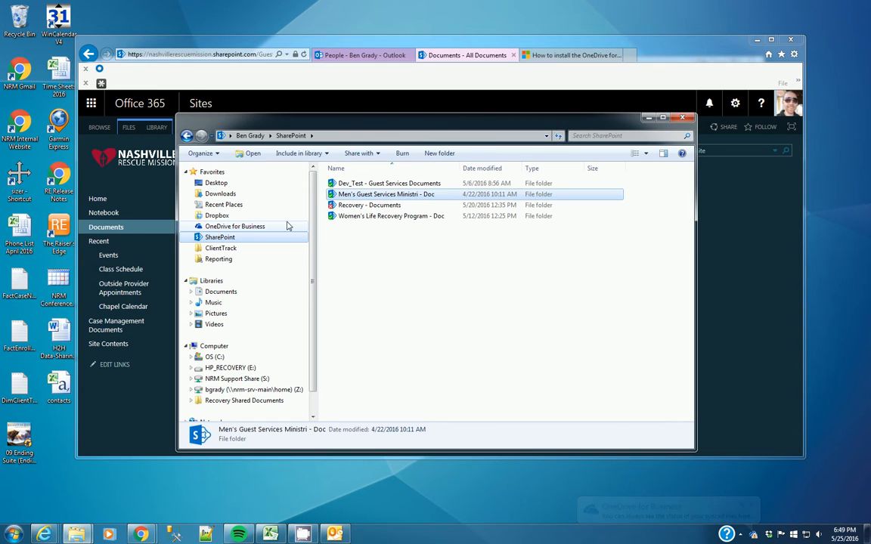
double_click(381, 195)
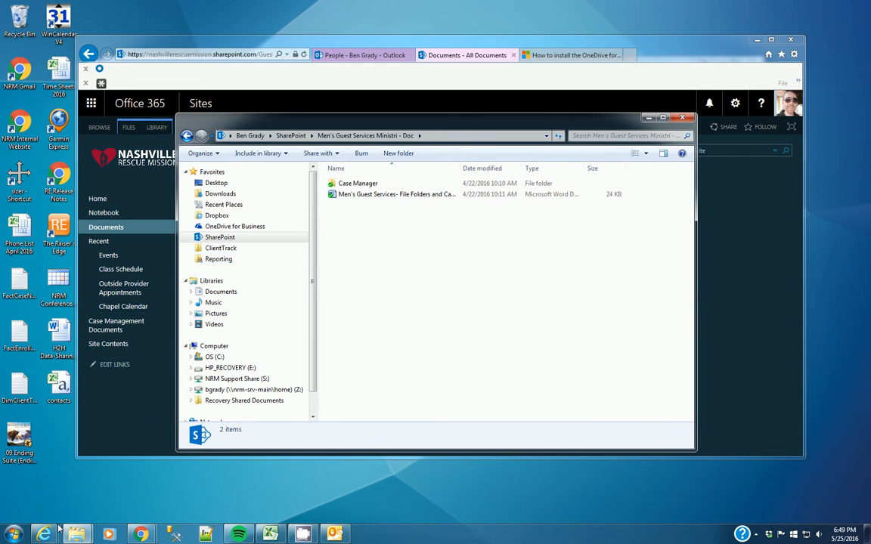
Add the Daily Beds folder from the 2016-5-2 May Reporting folder to the synced Men's Guest Services Ministri - Doc folder.
mouse_move(76, 534)
click(86, 496)
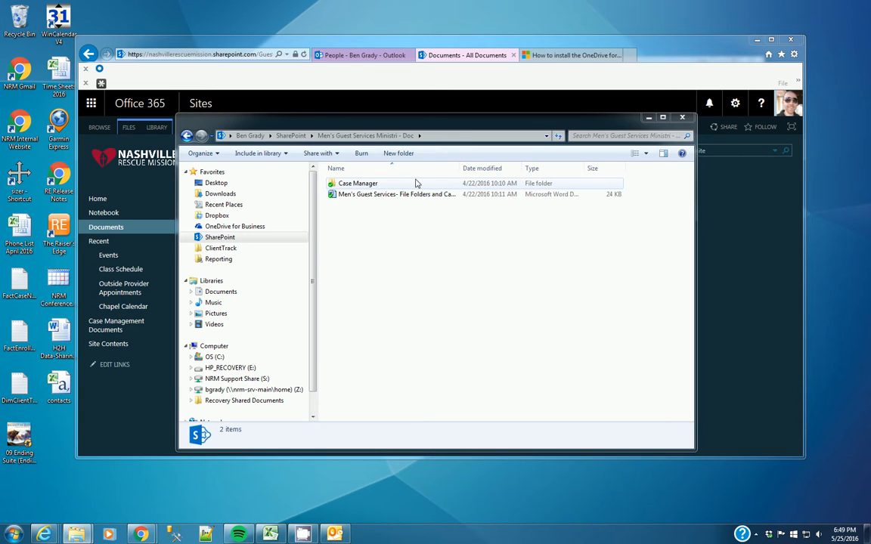
drag(499, 172, 277, 260)
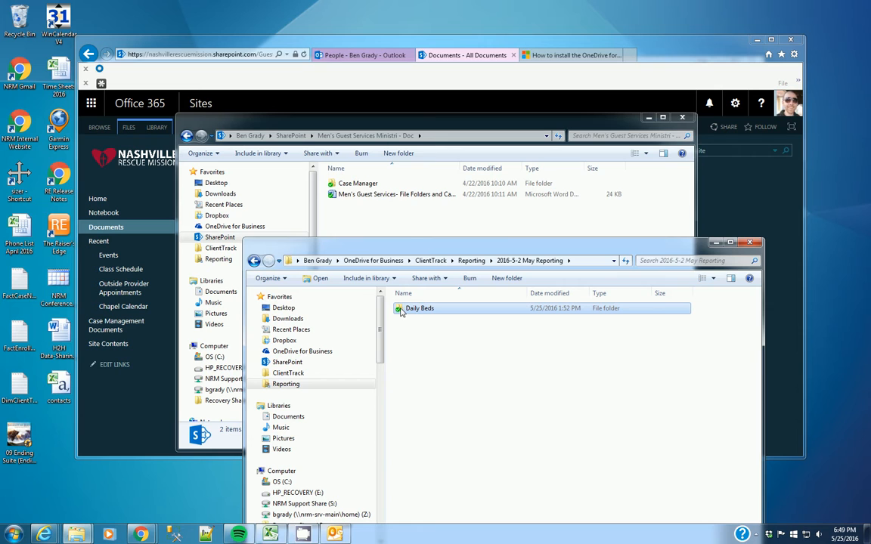
drag(402, 313, 353, 185)
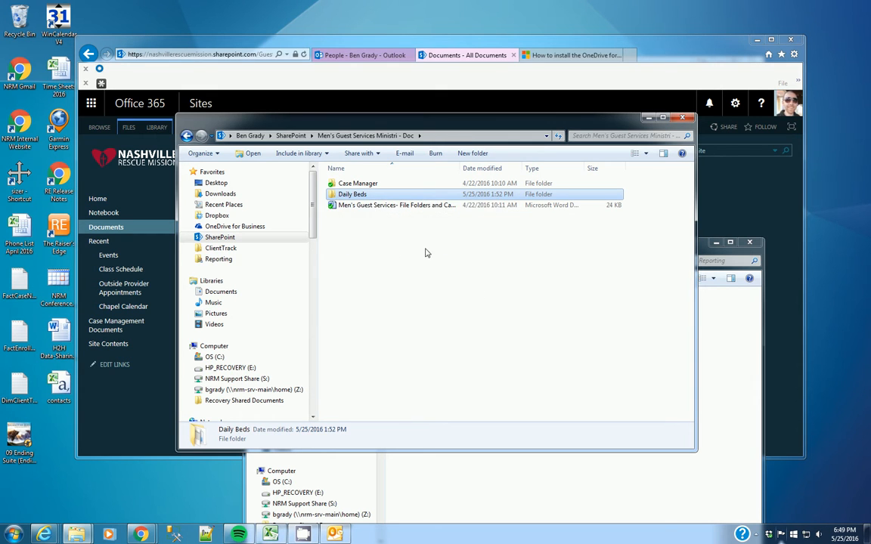
Return to the online Documents library, reload it to look for the Daily Beds folder, check OneDrive for Business's sync status, and reload again.
click(751, 217)
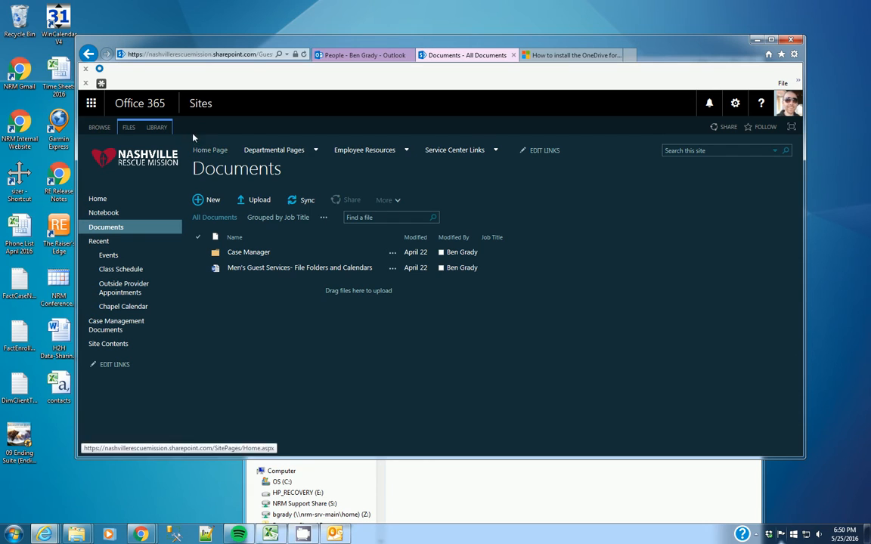
click(304, 54)
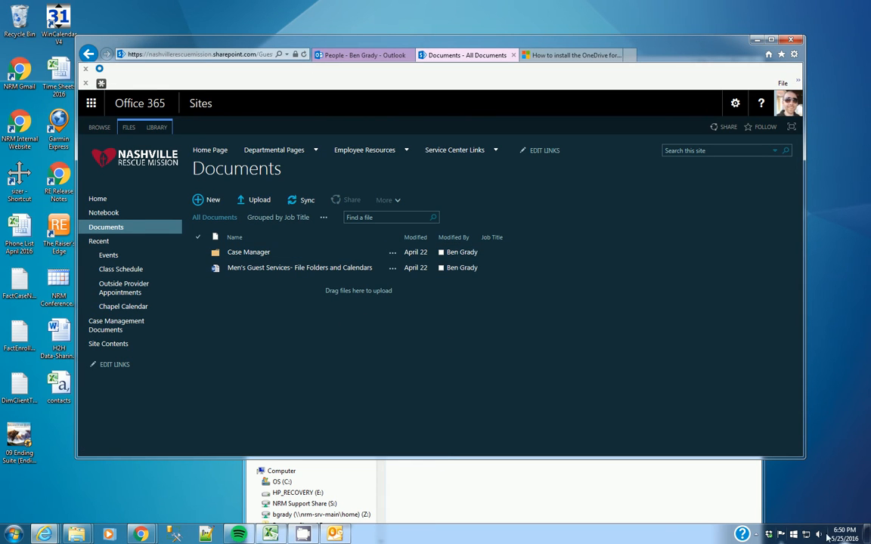
click(755, 534)
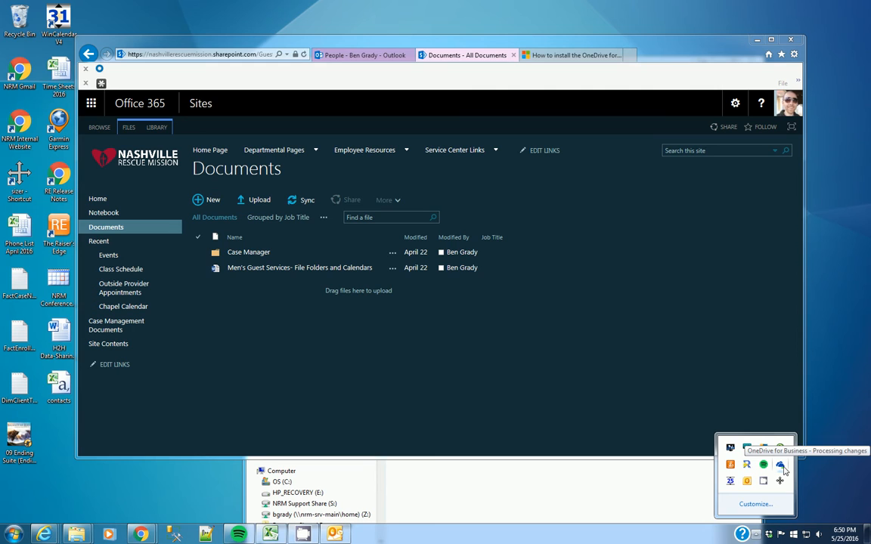
click(525, 392)
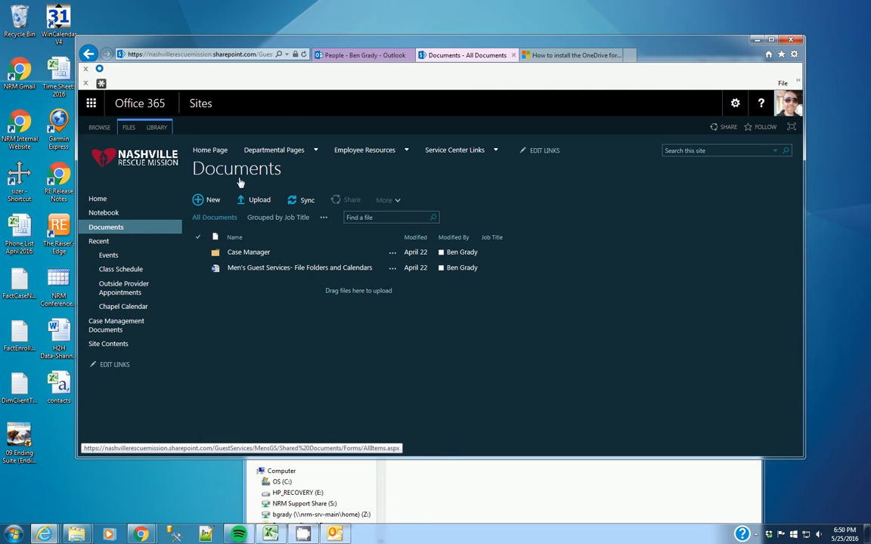
click(304, 56)
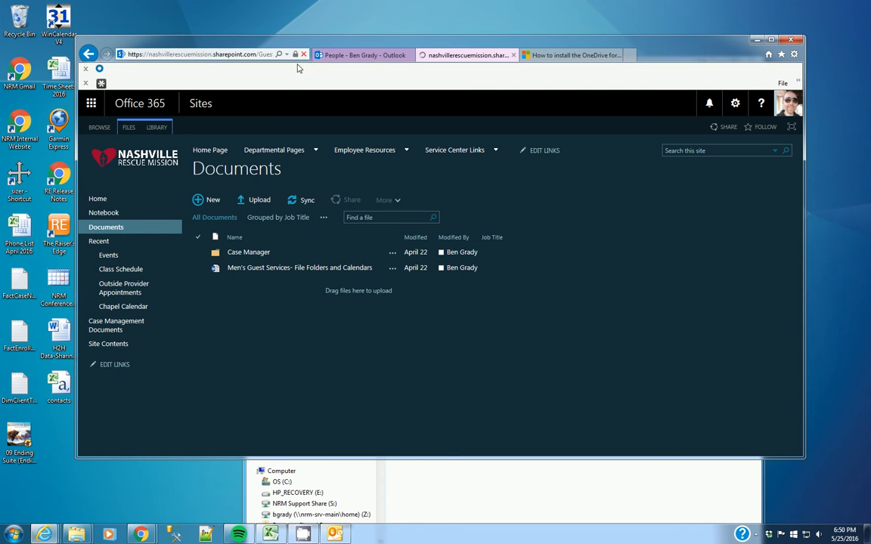